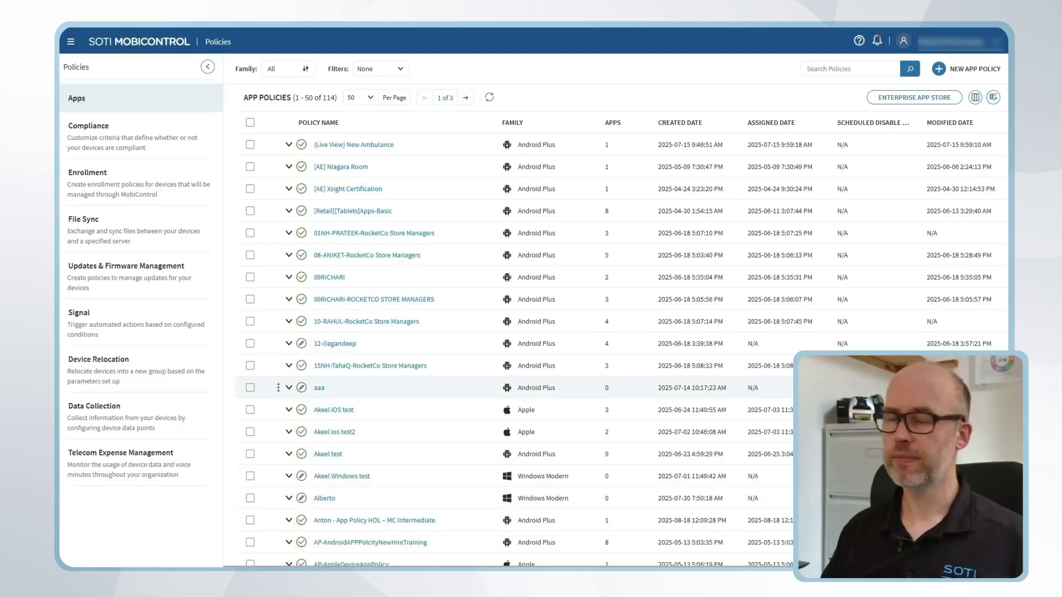
Create a new iOS / iPadOS app policy named "RocketCo iOS Frontline SOTI MobiControl Agent"
left_click(962, 70)
left_click(470, 338)
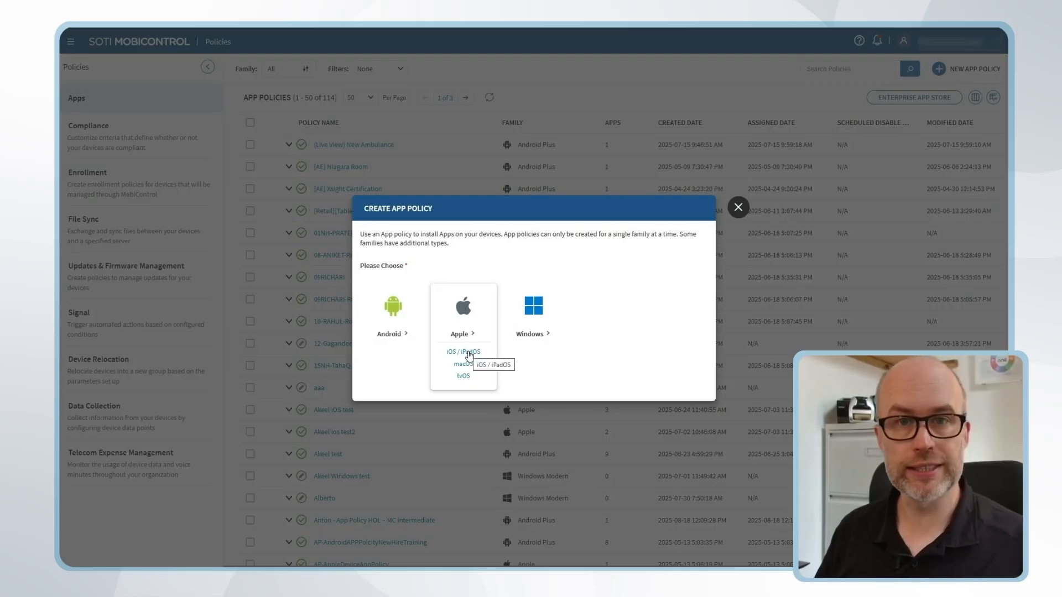
left_click(469, 353)
type("RocketCo iOS Frontline SOTI MobiControl Agent")
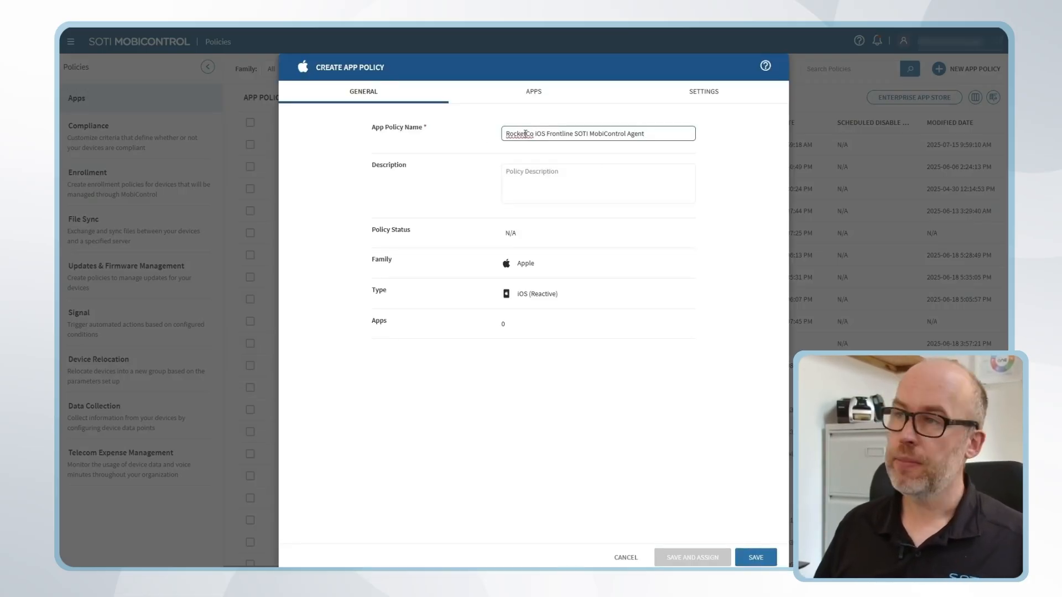
Start adding apps to the policy and set the app source to App Store
left_click(532, 96)
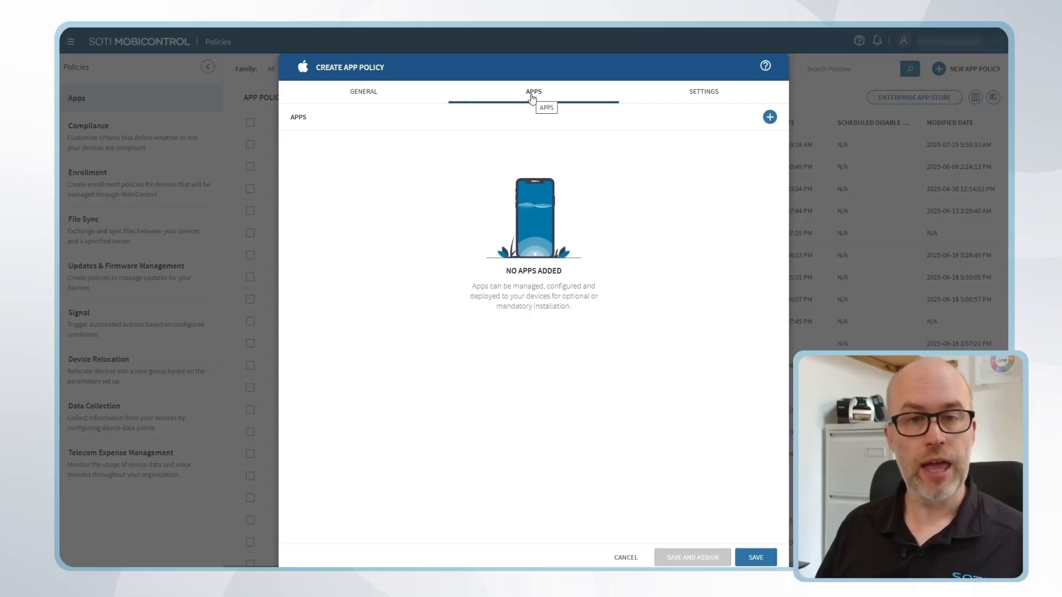
left_click(769, 116)
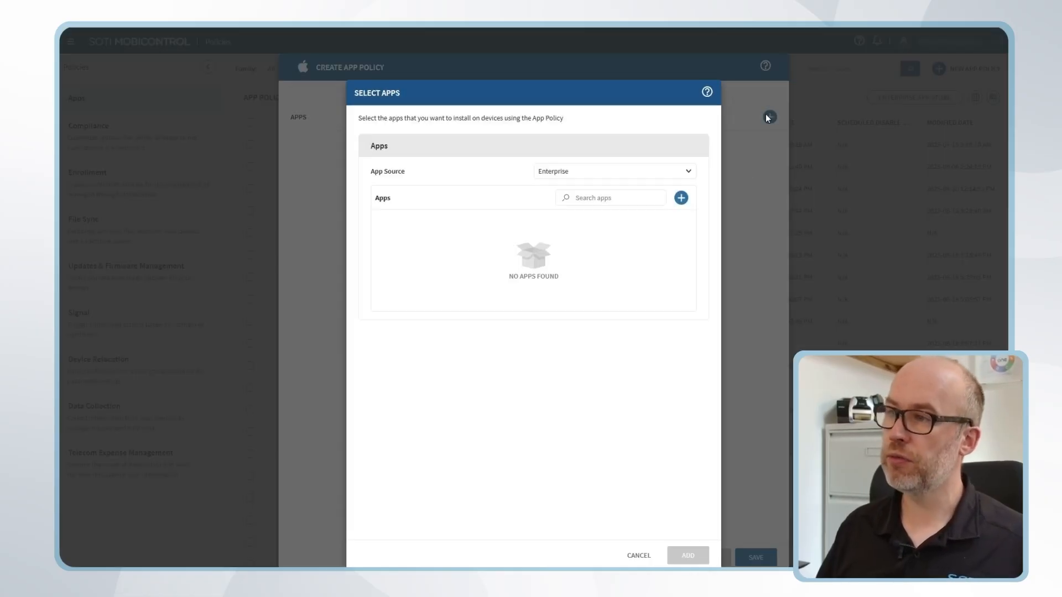
left_click(587, 175)
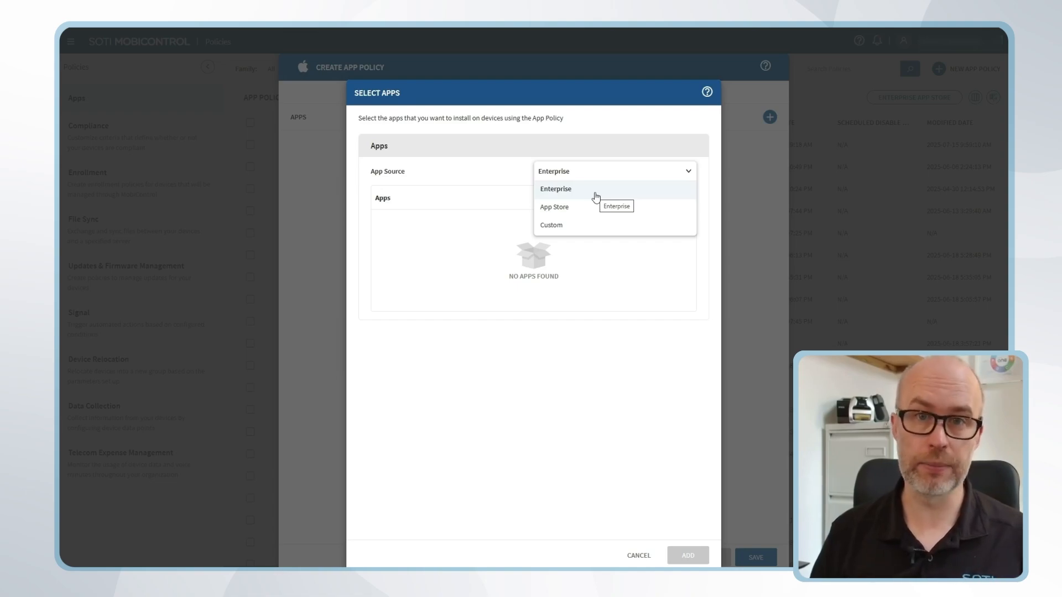
left_click(586, 207)
left_click(576, 175)
left_click(575, 207)
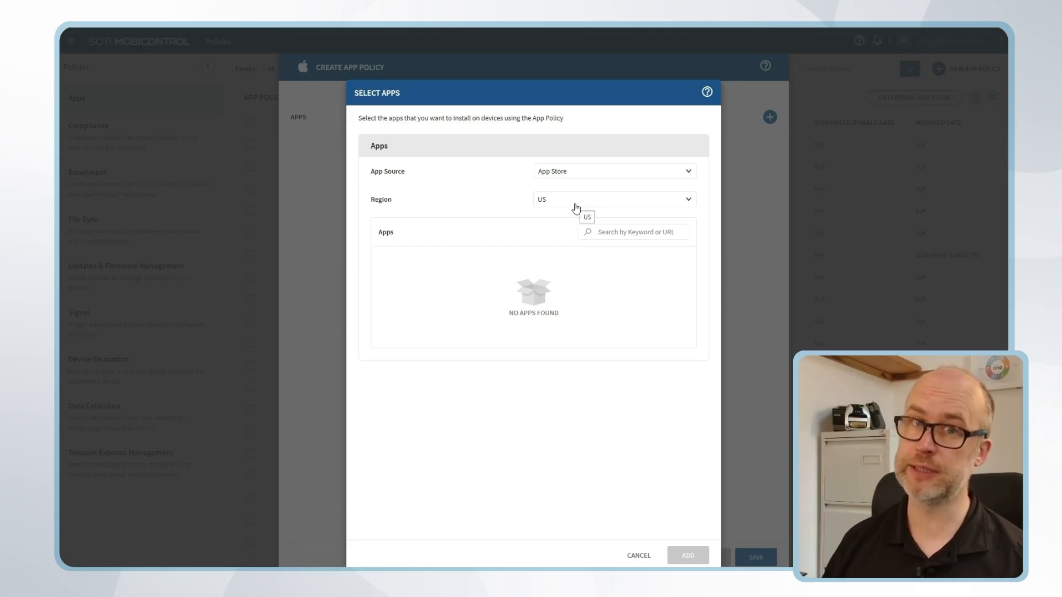
Switch the app source to Custom to view its license account options, and return it to App Store
left_click(576, 171)
left_click(579, 218)
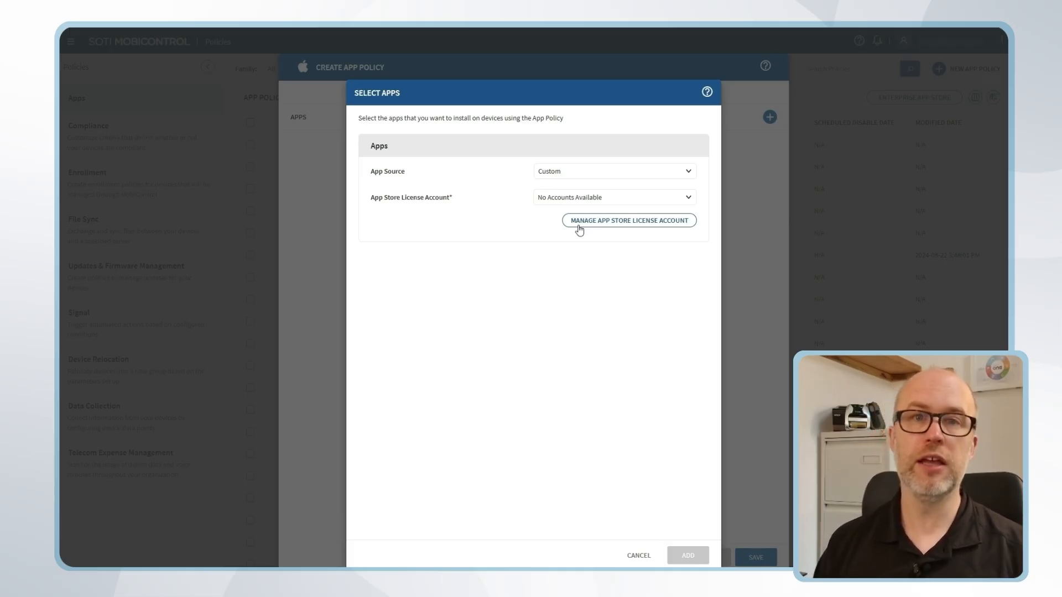
left_click(591, 172)
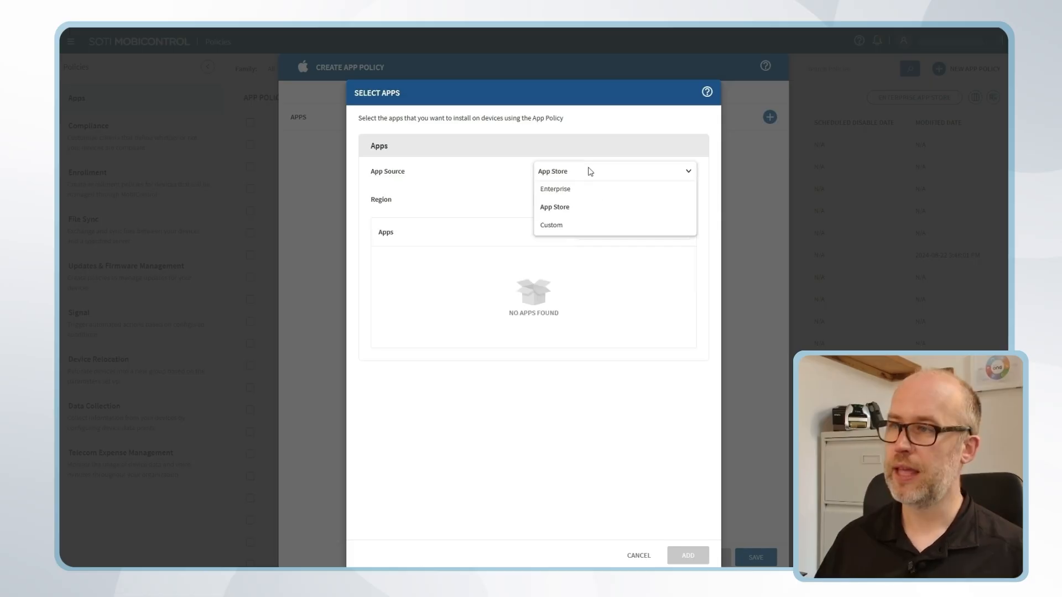
left_click(581, 210)
Set the App Store region to Canada
left_click(583, 198)
scroll(577, 278, "down", 7)
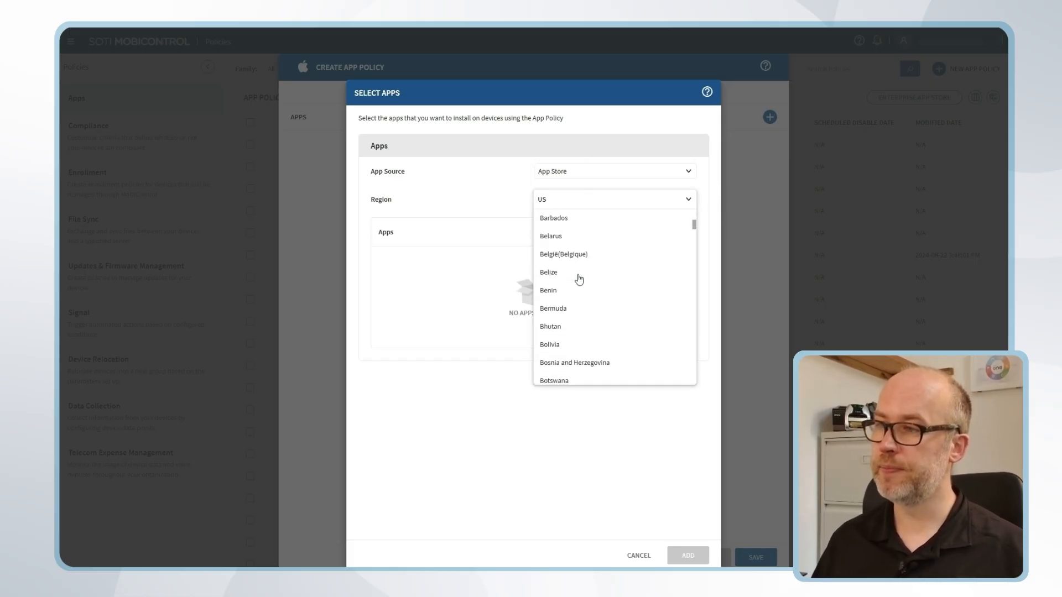
scroll(575, 278, "down", 2)
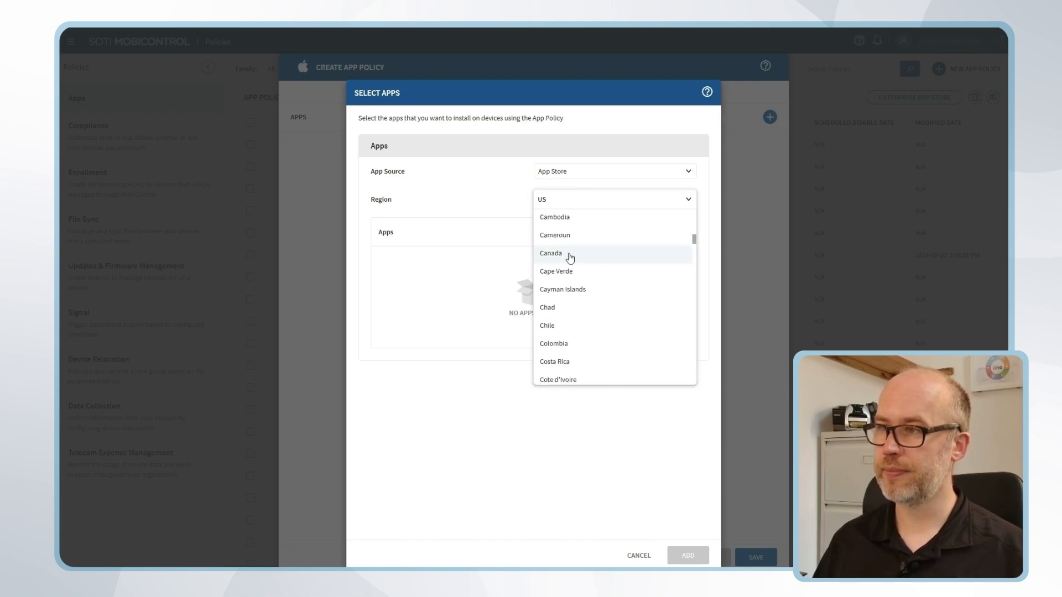
left_click(570, 257)
Search the App Store for "mobicontrol" and add the SOTI MobiControl app to the selection
left_click(613, 232)
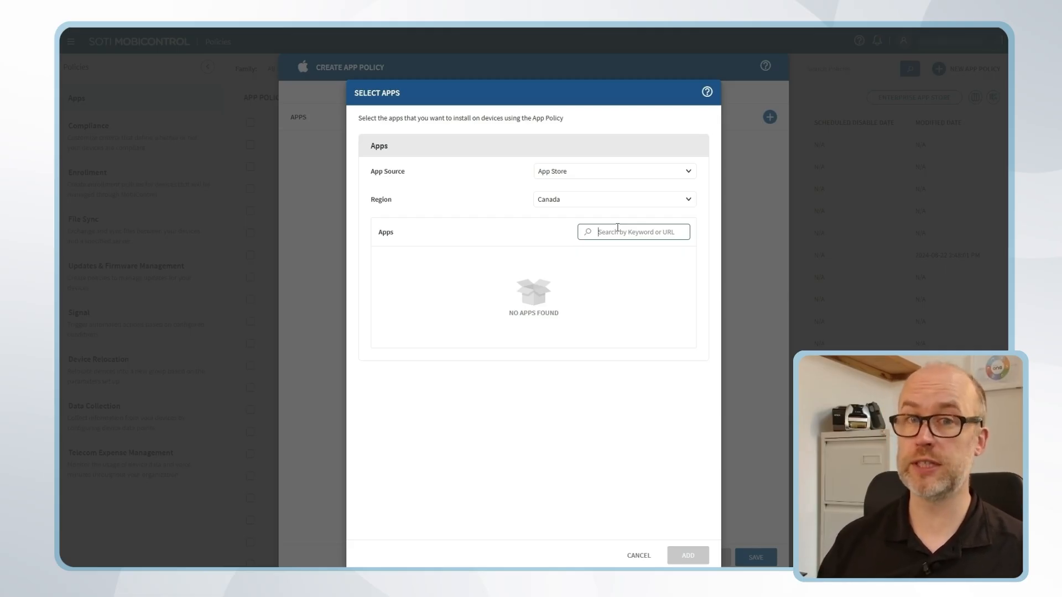
type("mo")
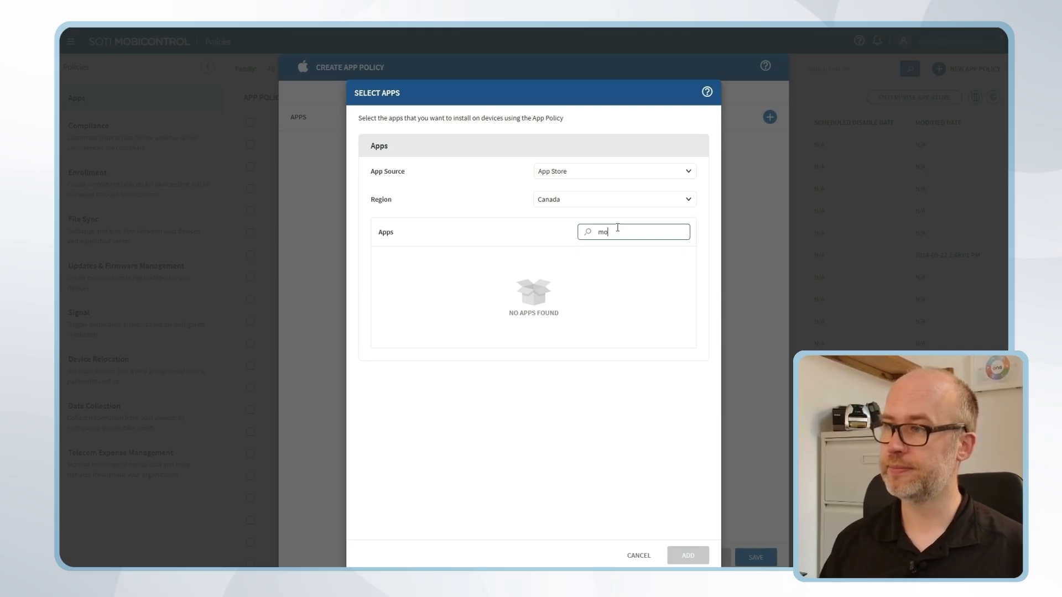
type("bicontrol")
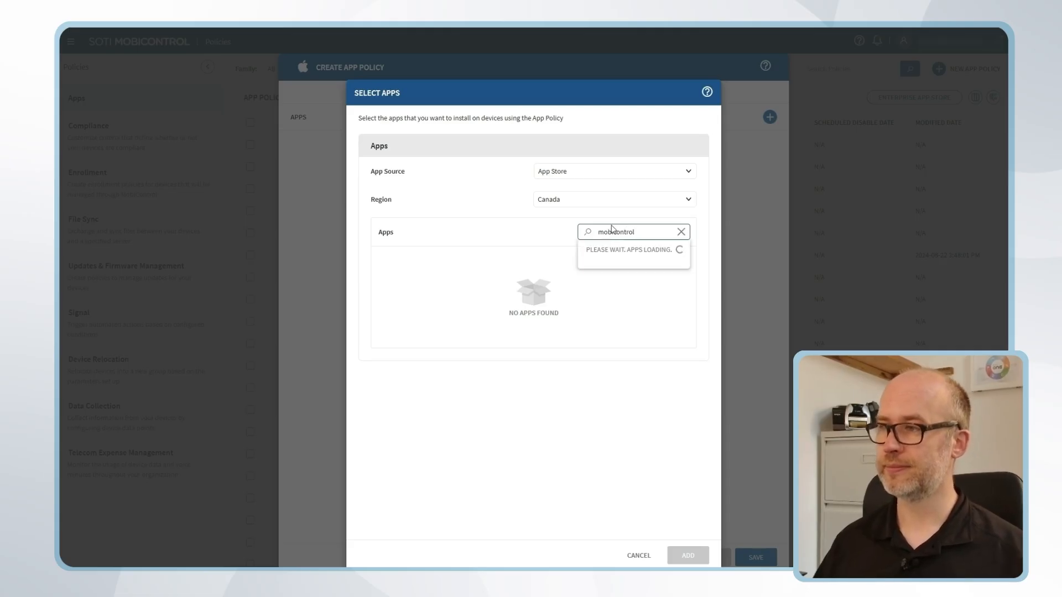
left_click(614, 268)
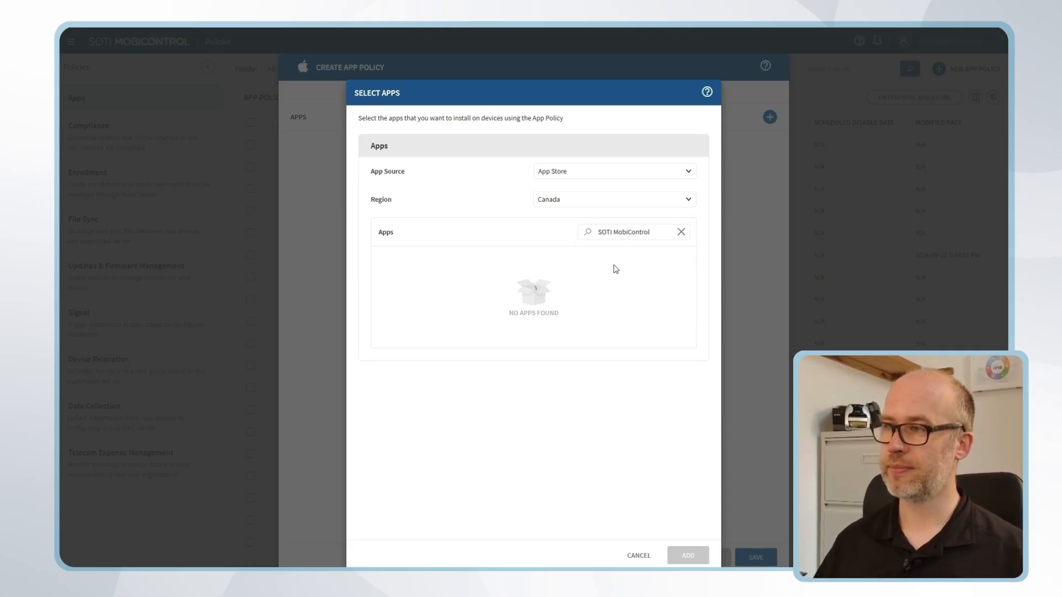
Search for and add the Slack and Microsoft Teams apps to the selection
left_click(621, 233)
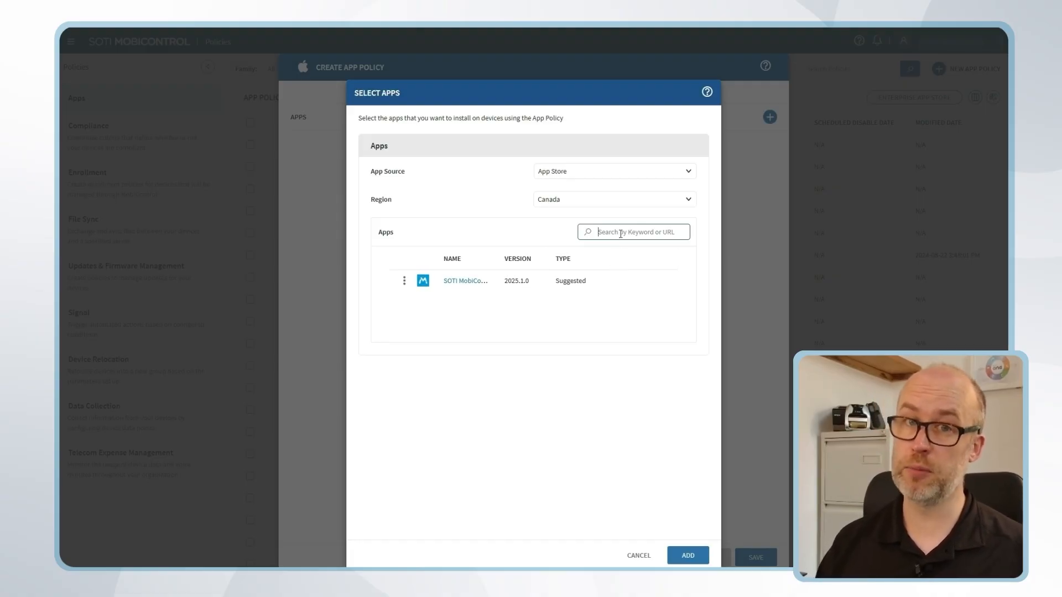
type("Slack")
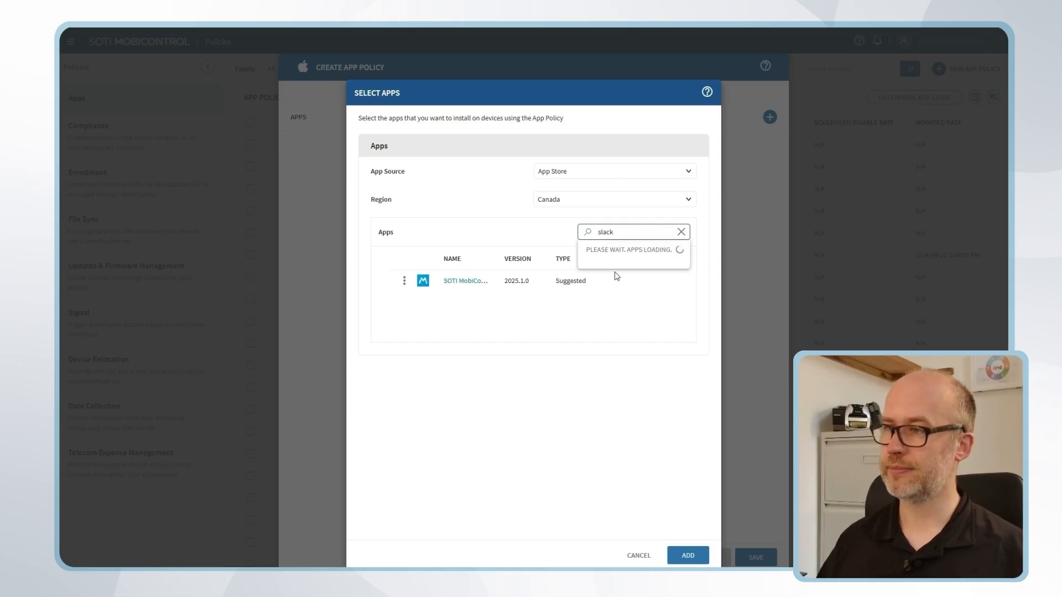
left_click(614, 271)
type("teams")
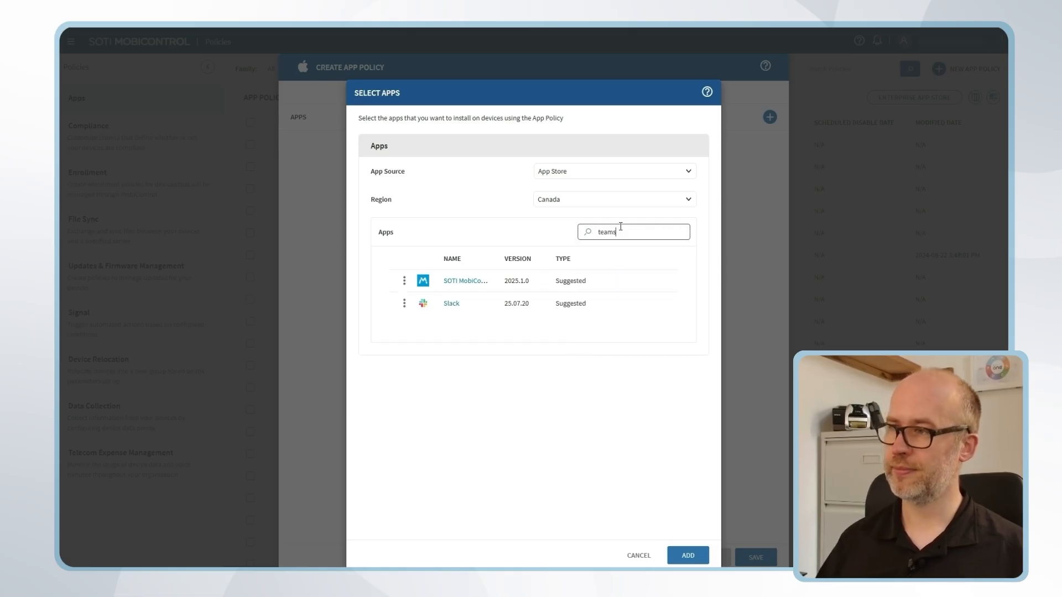
left_click(618, 269)
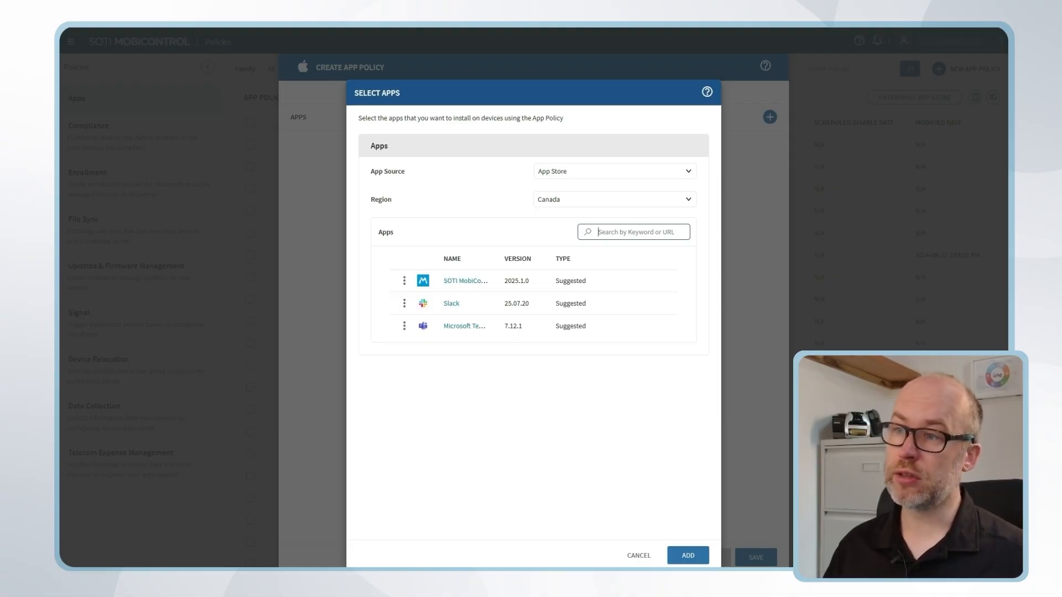
Set the deployment type of the SOTI MobiControl app to Mandatory in its installation options
left_click(404, 281)
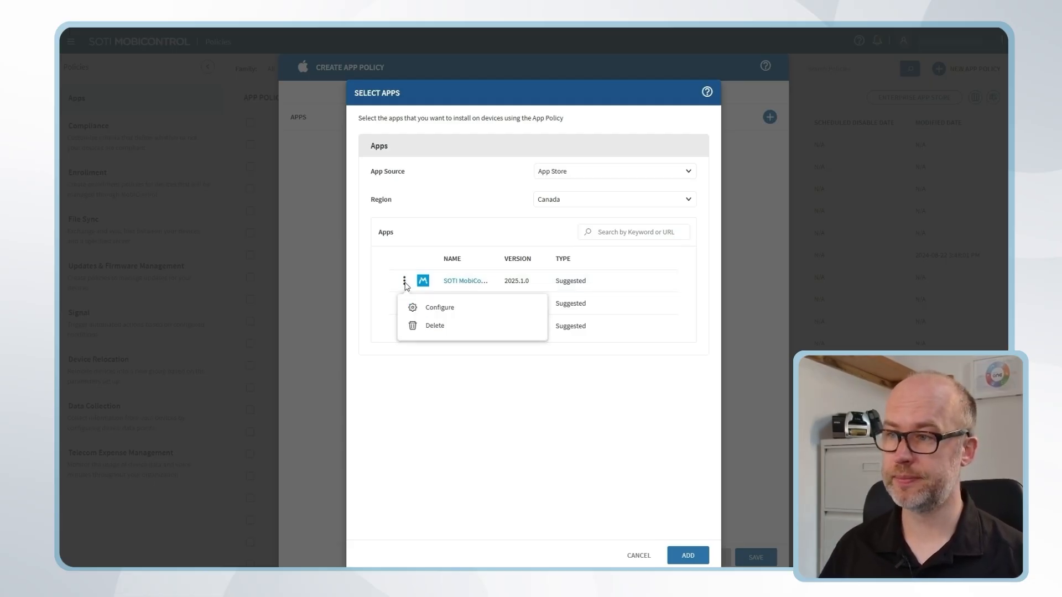
left_click(455, 308)
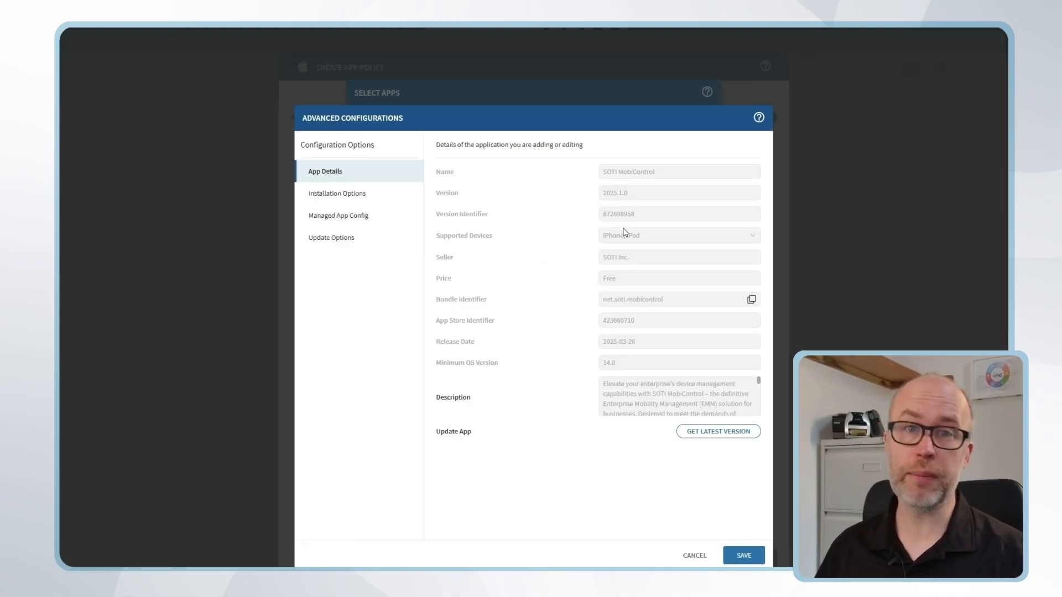
left_click(375, 204)
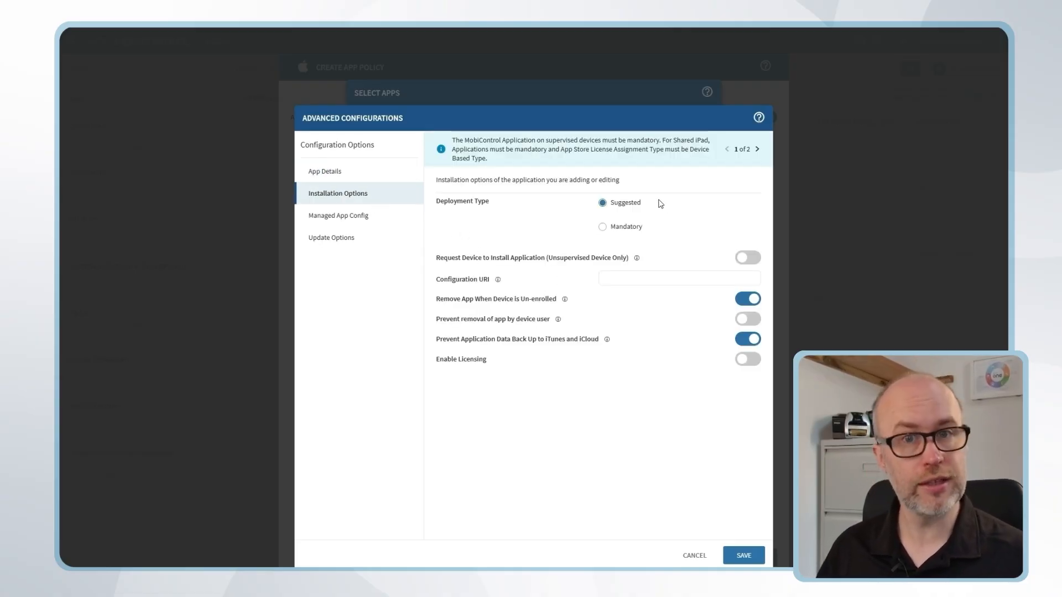
left_click(603, 229)
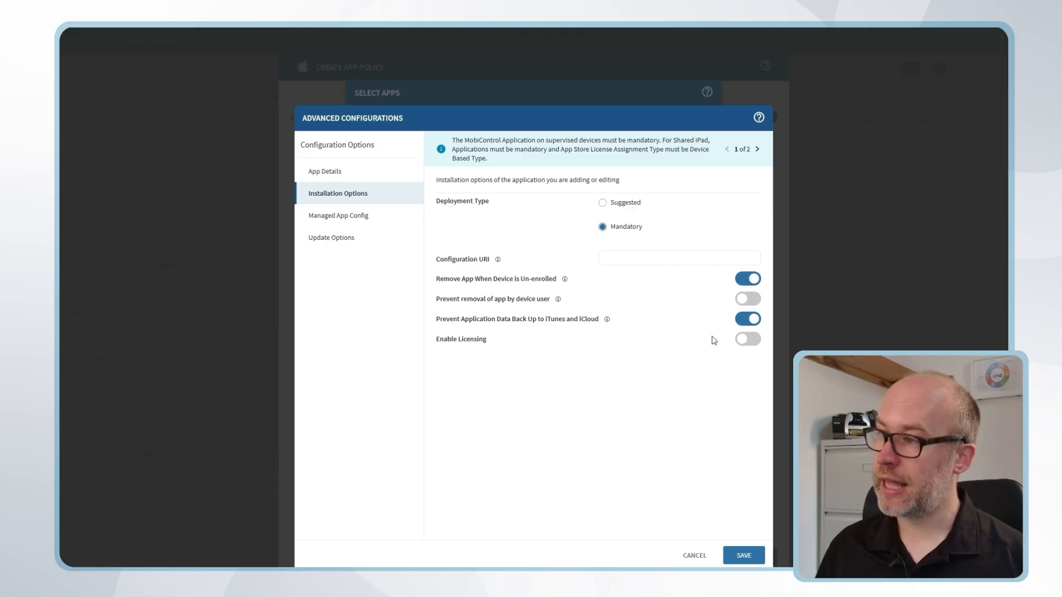
Enable licensing for SOTI MobiControl with the Rocket Co Apple Licenses account and Device Based assignment, and save its configuration
left_click(750, 340)
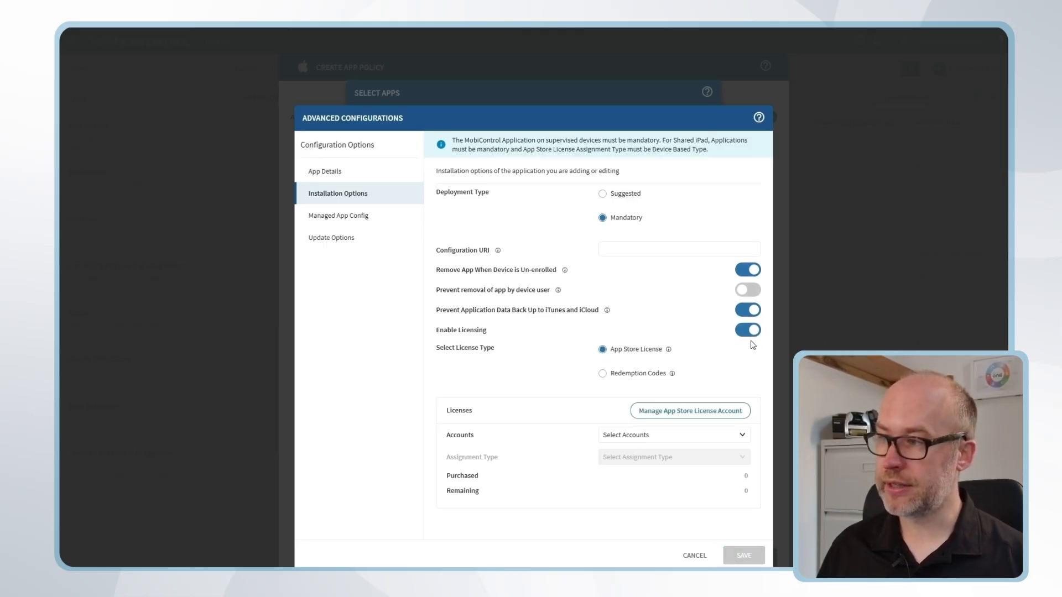
left_click(632, 438)
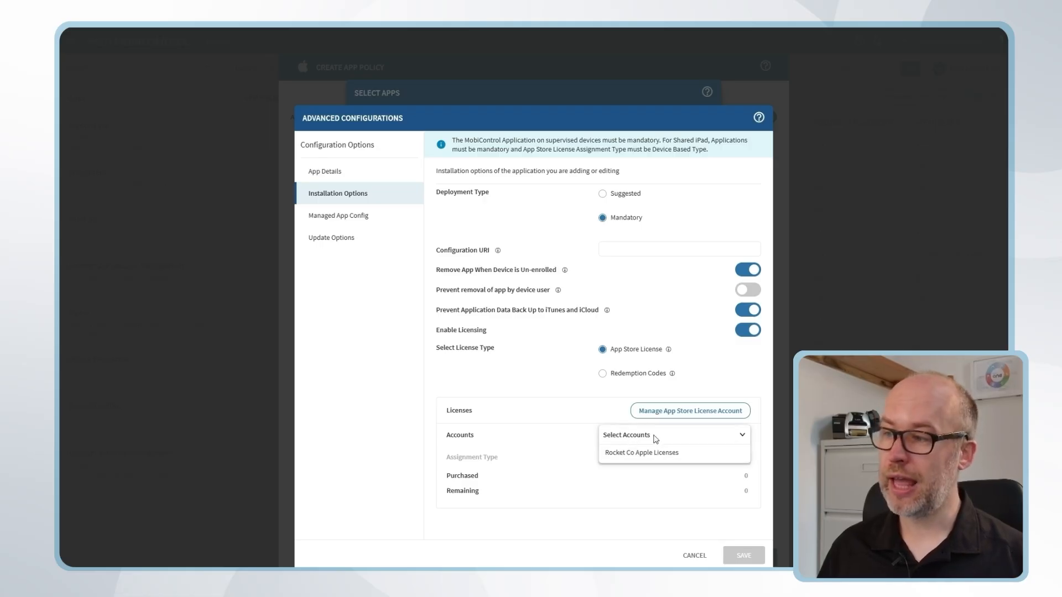
left_click(700, 458)
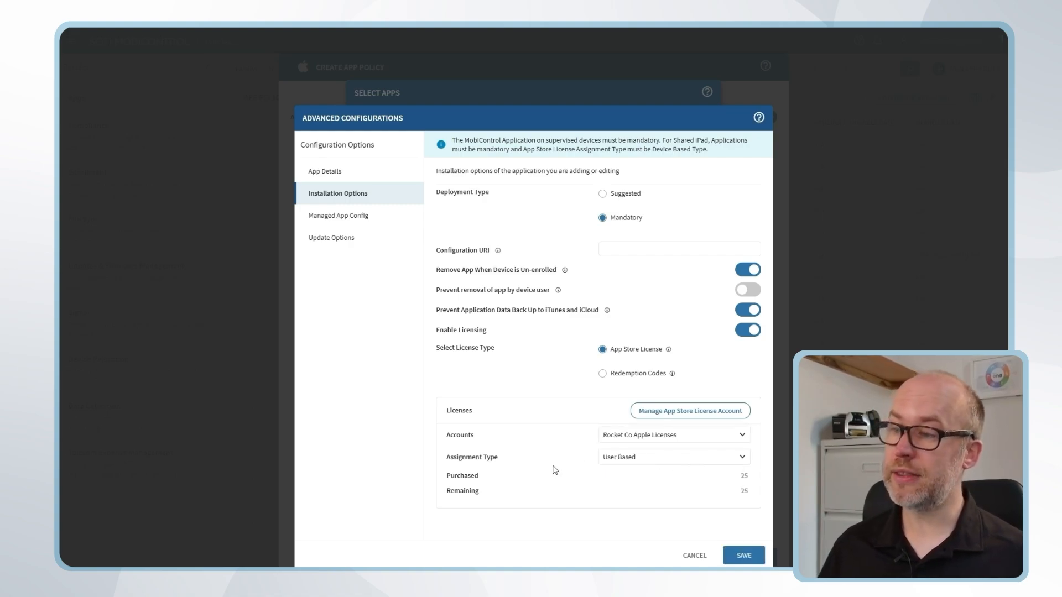
left_click(744, 461)
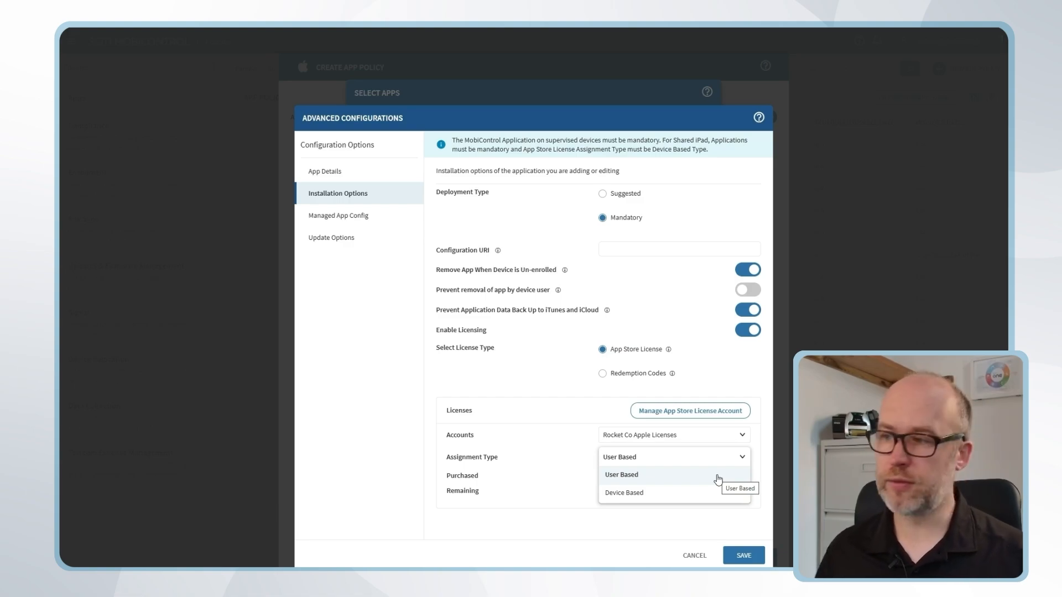
left_click(683, 495)
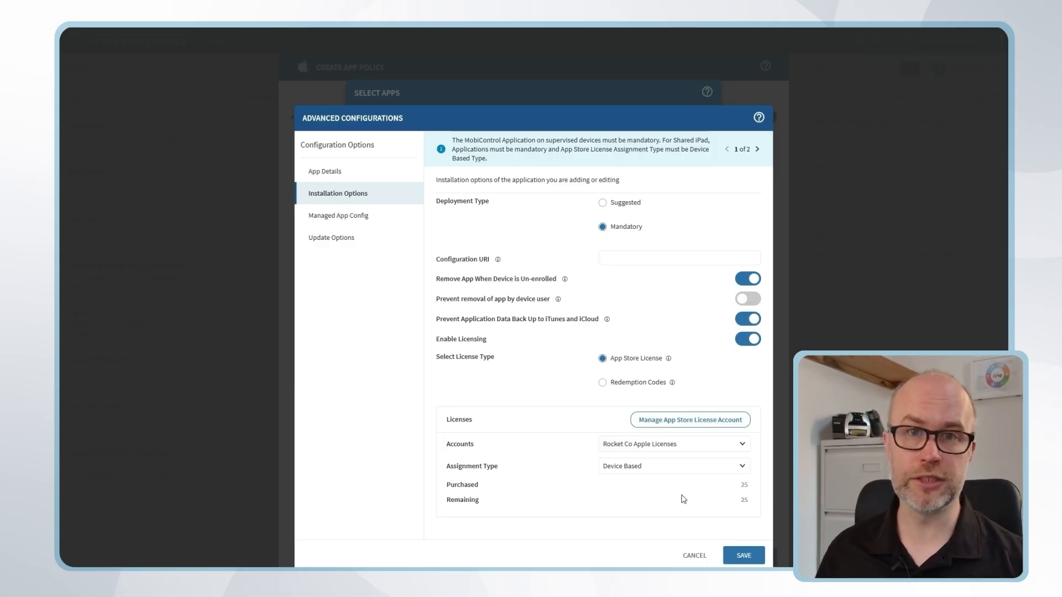
left_click(744, 555)
Configure Slack as Mandatory with licensing enabled through the Rocket Co Apple Licenses account, and save its configuration
left_click(404, 304)
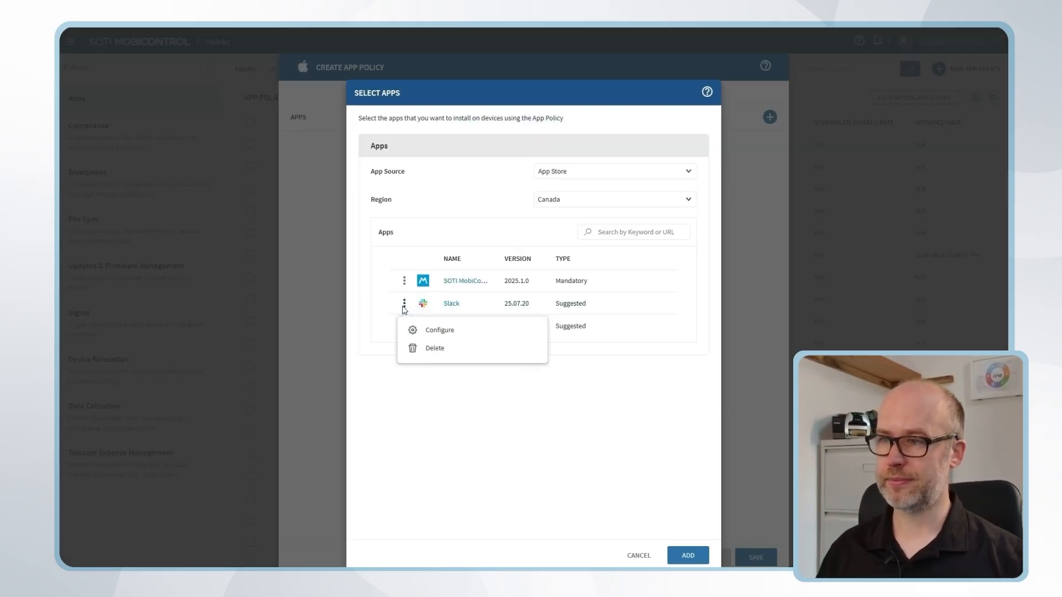
left_click(438, 331)
left_click(353, 196)
left_click(602, 227)
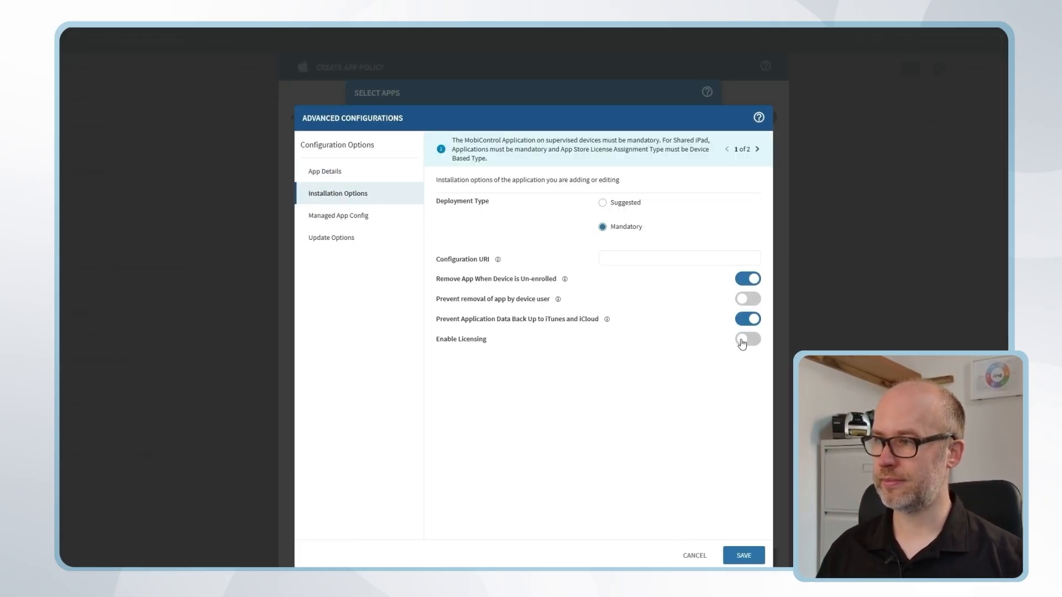
left_click(748, 330)
left_click(641, 435)
left_click(638, 453)
left_click(747, 556)
Configure Microsoft Teams as Mandatory with licensing enabled through Rocket Co Apple Licenses and Device Based assignment, and save its configuration
left_click(408, 329)
left_click(438, 353)
left_click(338, 193)
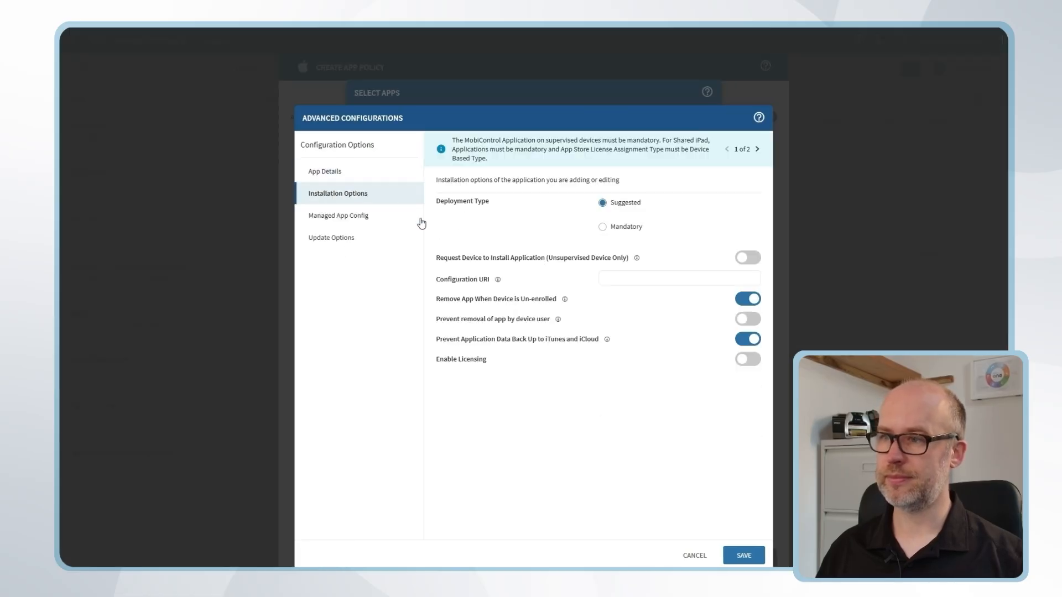
left_click(747, 359)
left_click(674, 456)
left_click(642, 474)
left_click(645, 476)
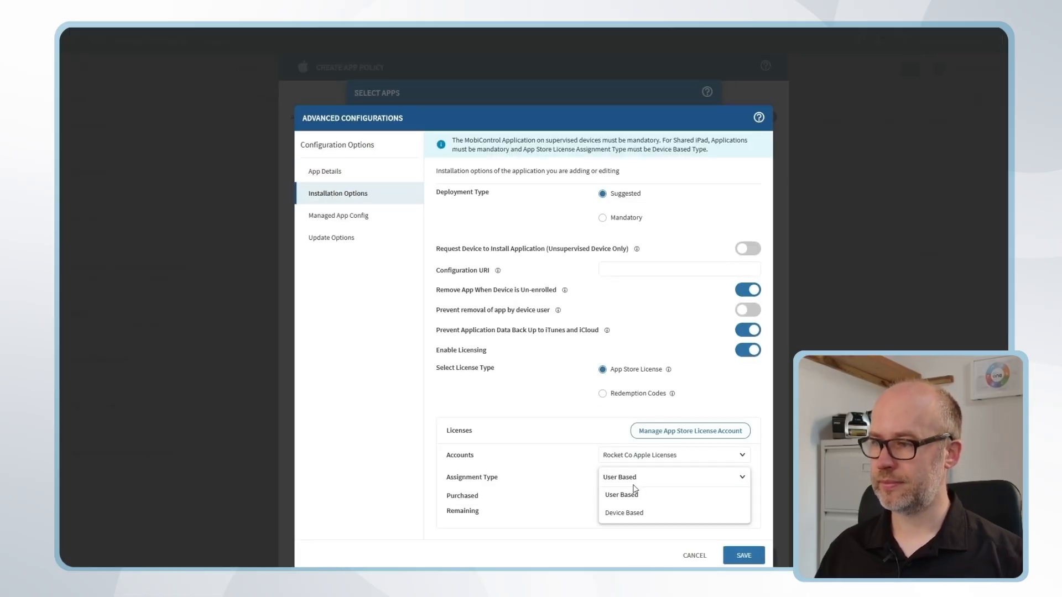
left_click(636, 512)
left_click(735, 554)
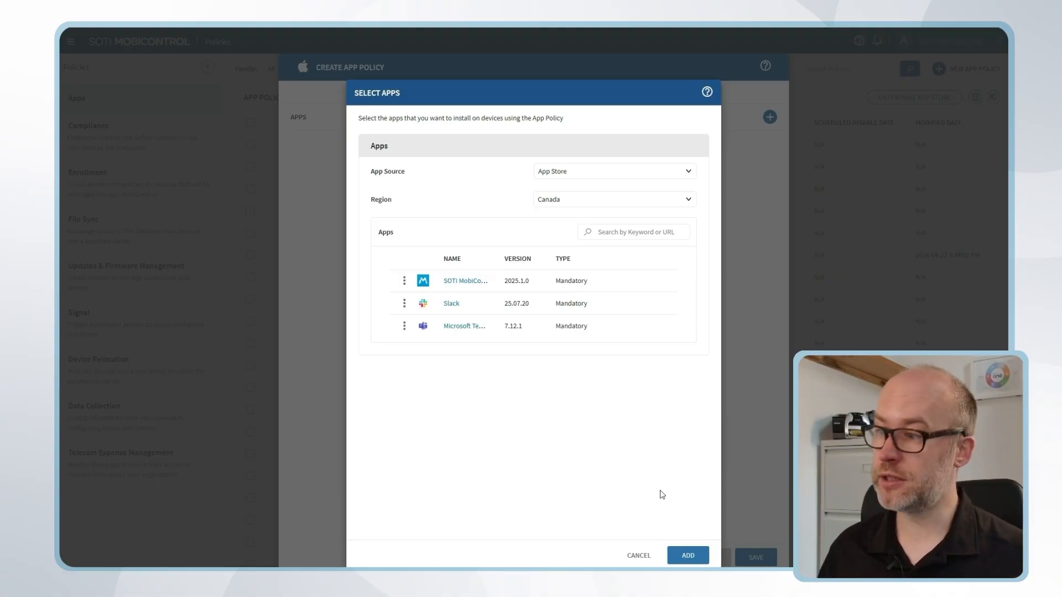
Save the policy with the three configured apps and select the 00. Staging device group for its assignment
left_click(688, 555)
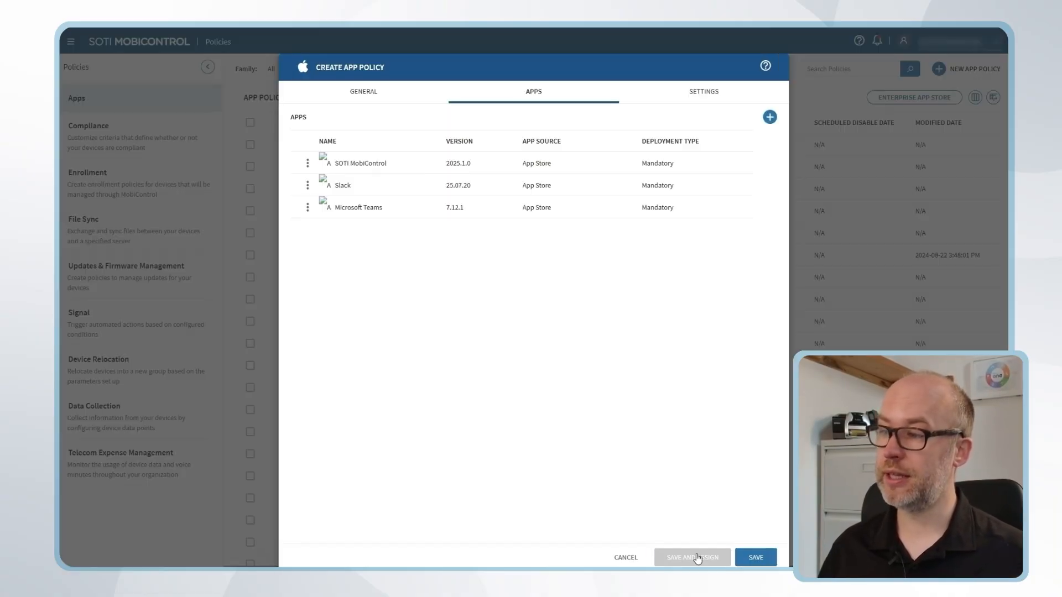
left_click(709, 560)
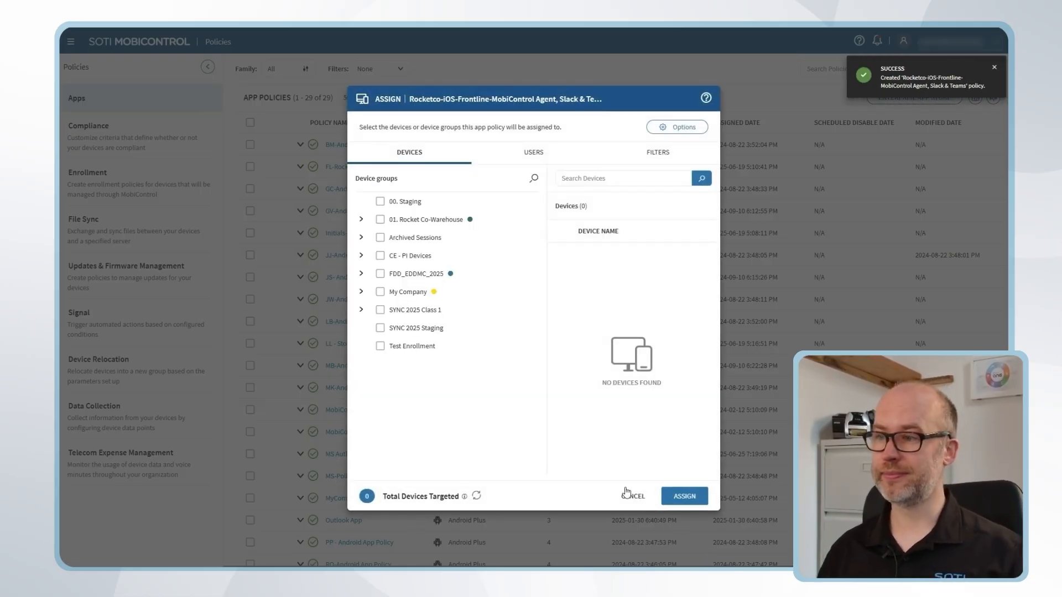
left_click(380, 201)
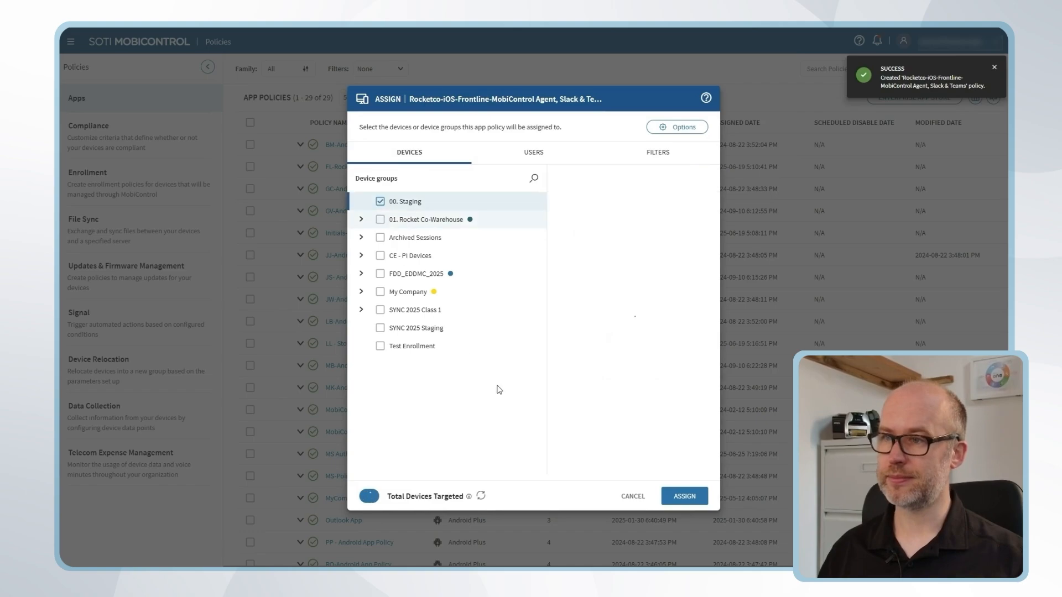